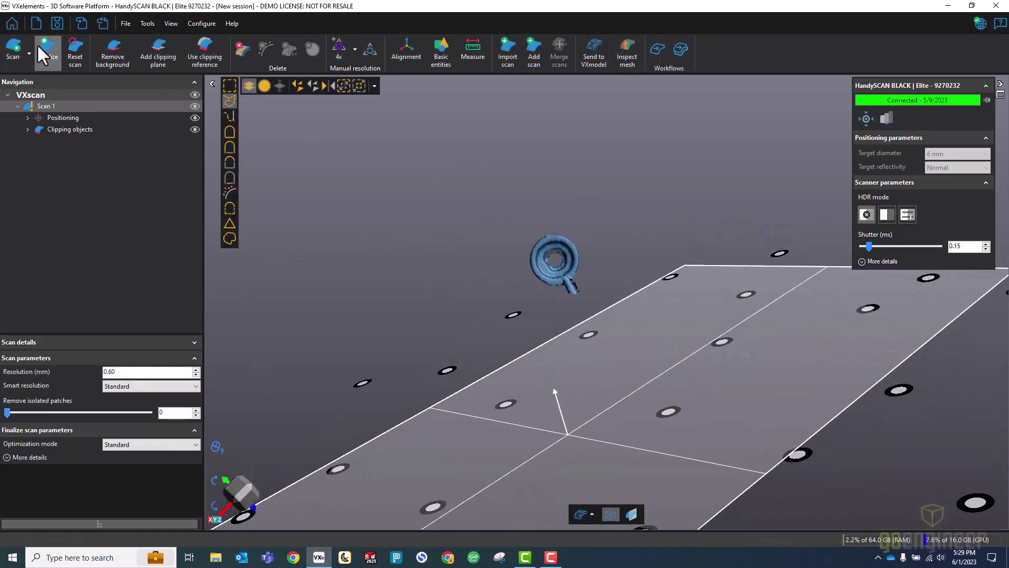
Step: Finalize the friction nut scan and orbit the ring mesh to inspect it from several sides
left_click(44, 47)
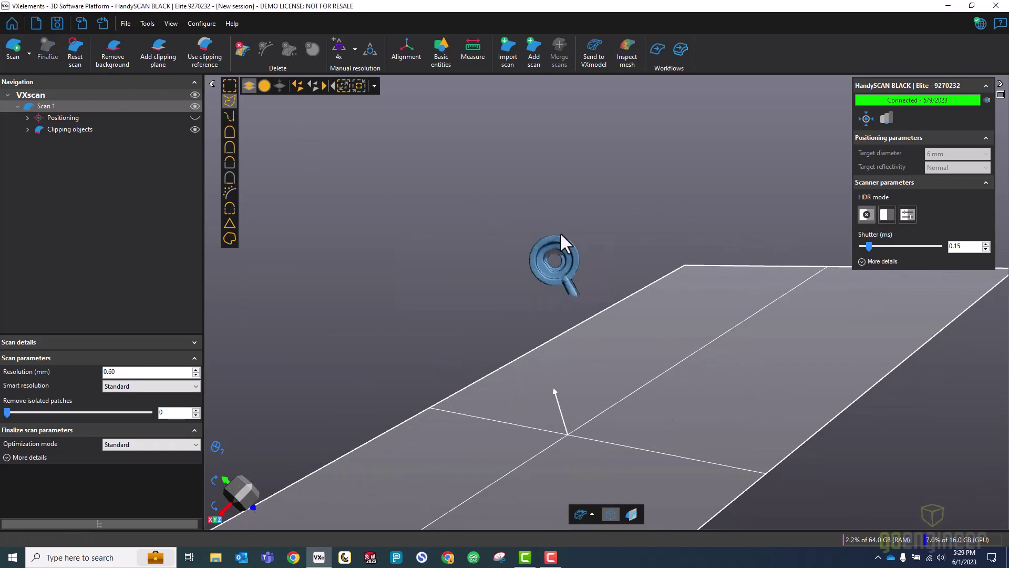
scroll(551, 260, "up", 4)
left_click_drag(552, 260, 465, 263)
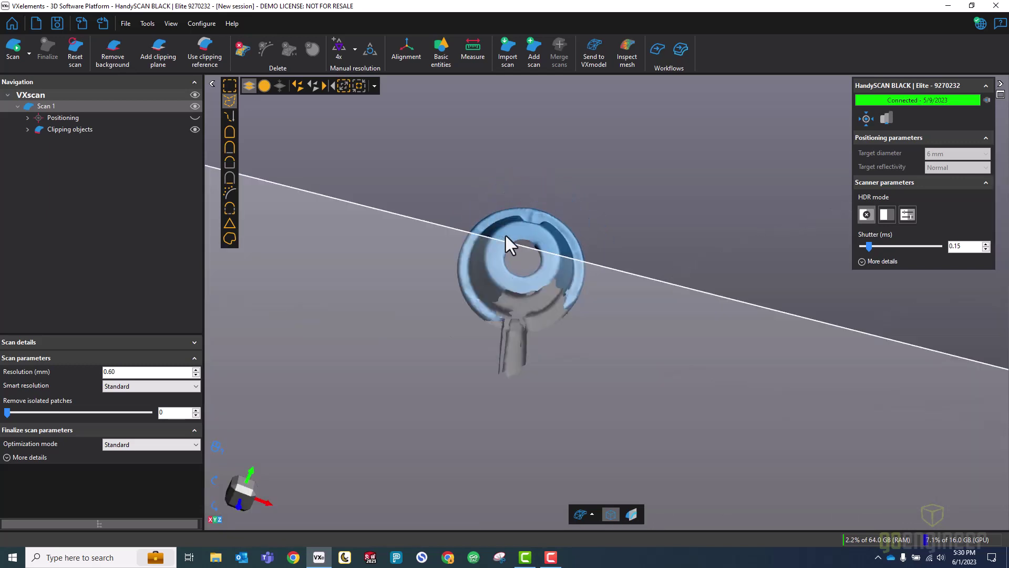
left_click_drag(509, 250, 343, 209)
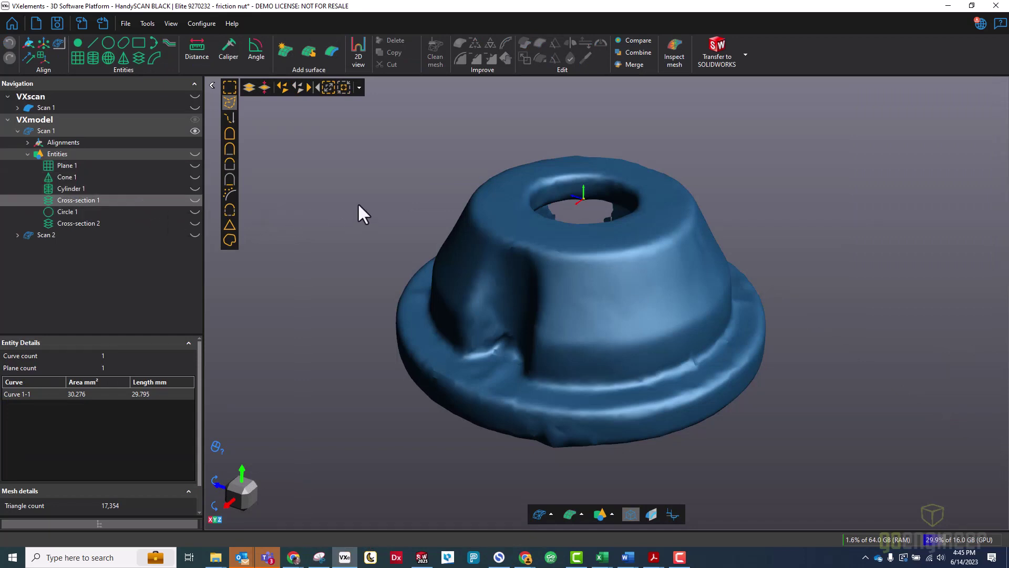
Step: Show Cross-section 1, Circle 1 and Cross-section 2 on the nut mesh, viewing its underside
left_click(194, 200)
left_click_drag(319, 208, 661, 383)
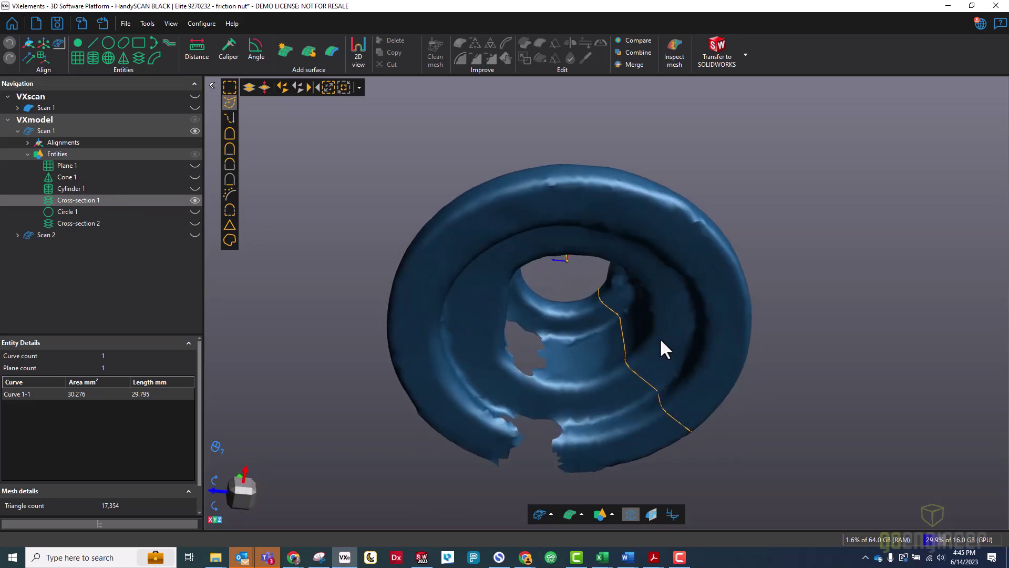
left_click(191, 210)
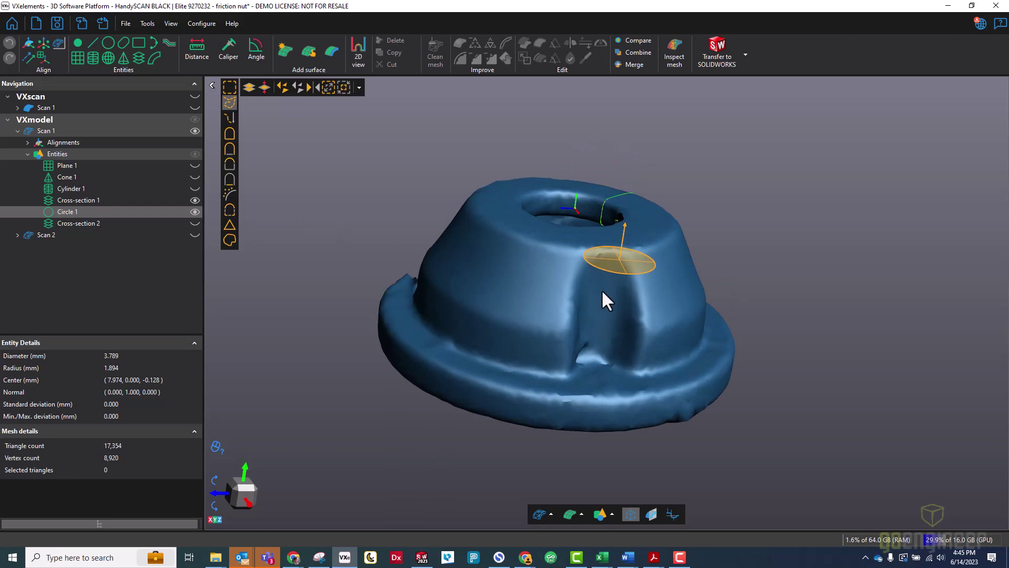
left_click(193, 223)
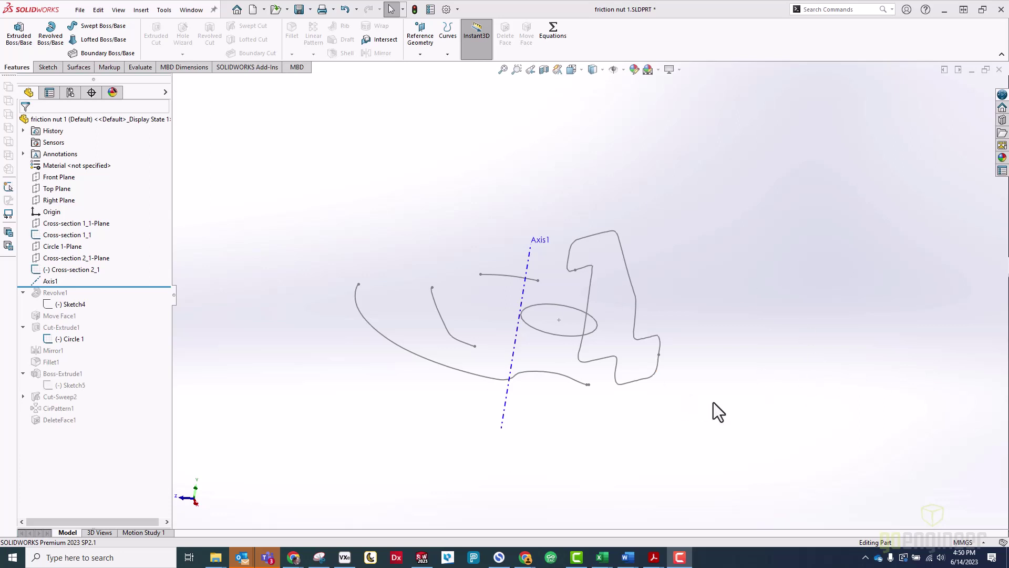
Step: Highlight the imported Cross-section 1_1, Cross-section 2_1 and Circle 1 sketches in the model
left_click(80, 237)
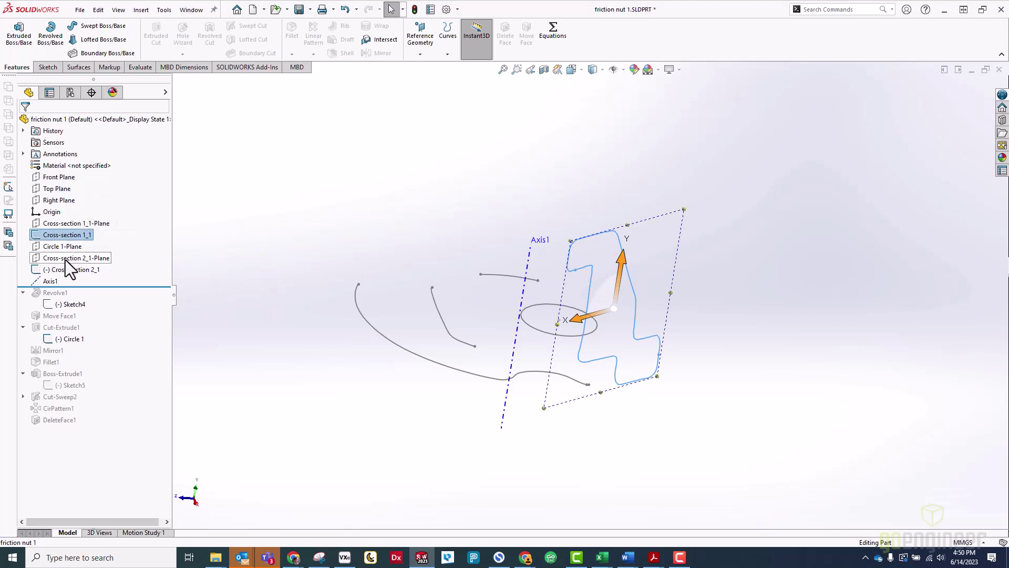
left_click(68, 269)
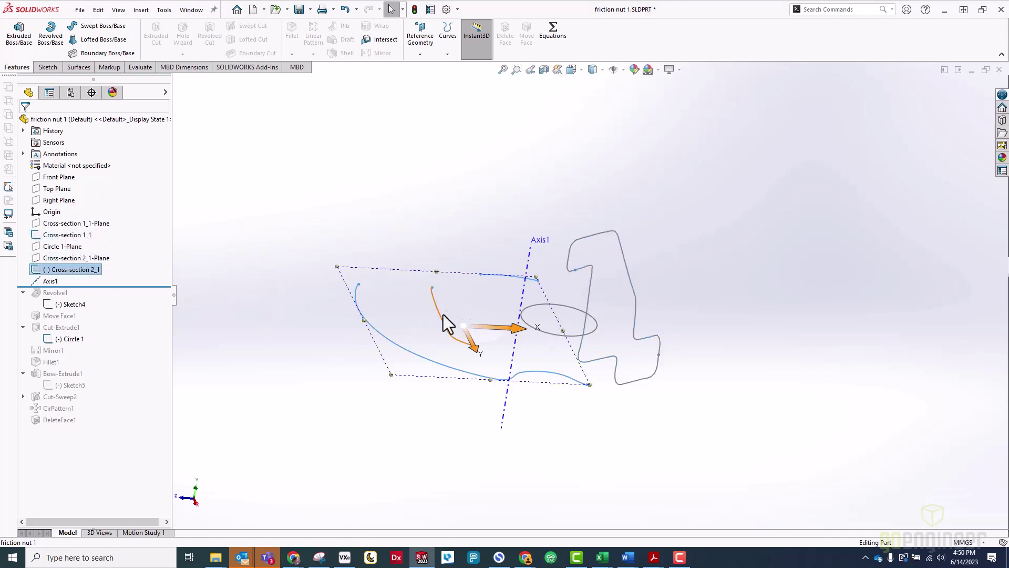
left_click(68, 340)
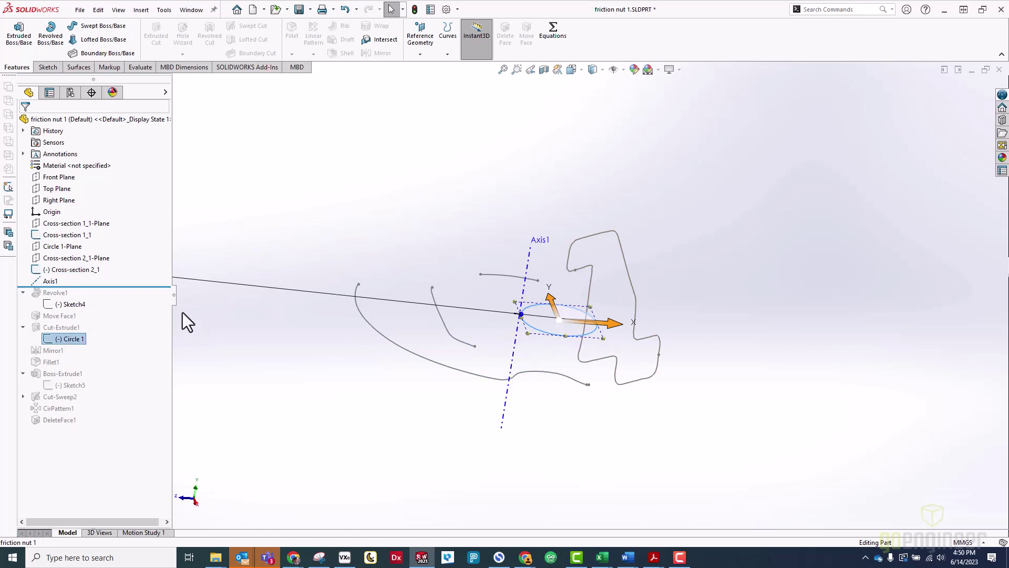
Step: Roll the feature history forward through Revolve1, Mirror1 and Boss-Extrude1, then inspect the slot wall
key("Down")
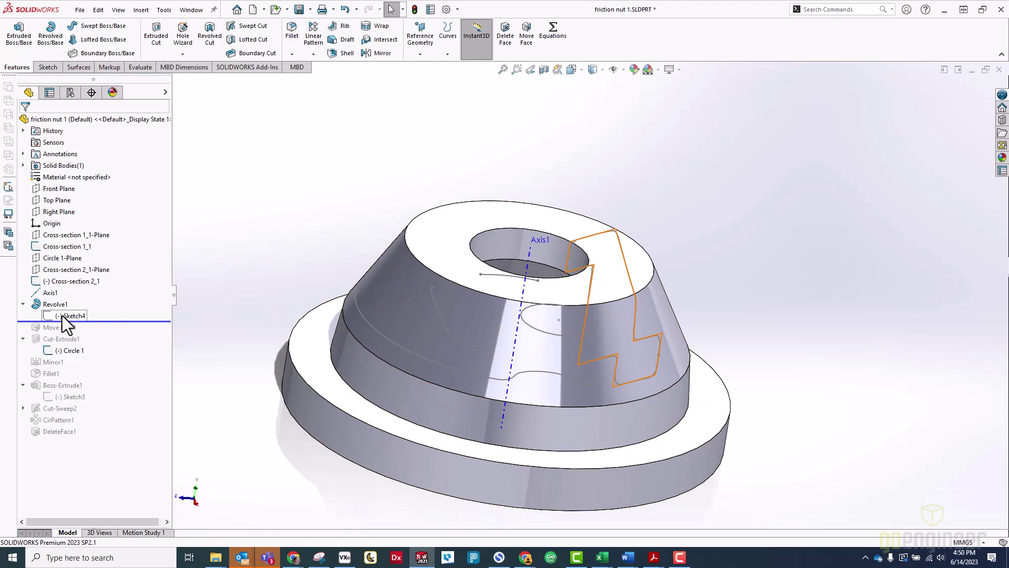
left_click(103, 320)
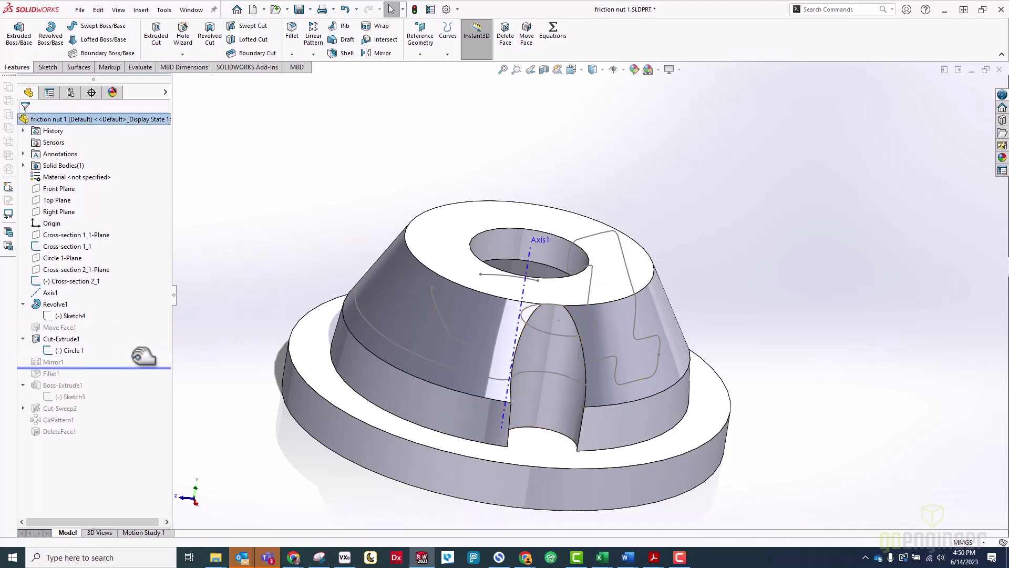
left_click_drag(142, 355, 143, 367)
middle_click_drag(253, 281, 463, 237)
left_click_drag(157, 366, 157, 403)
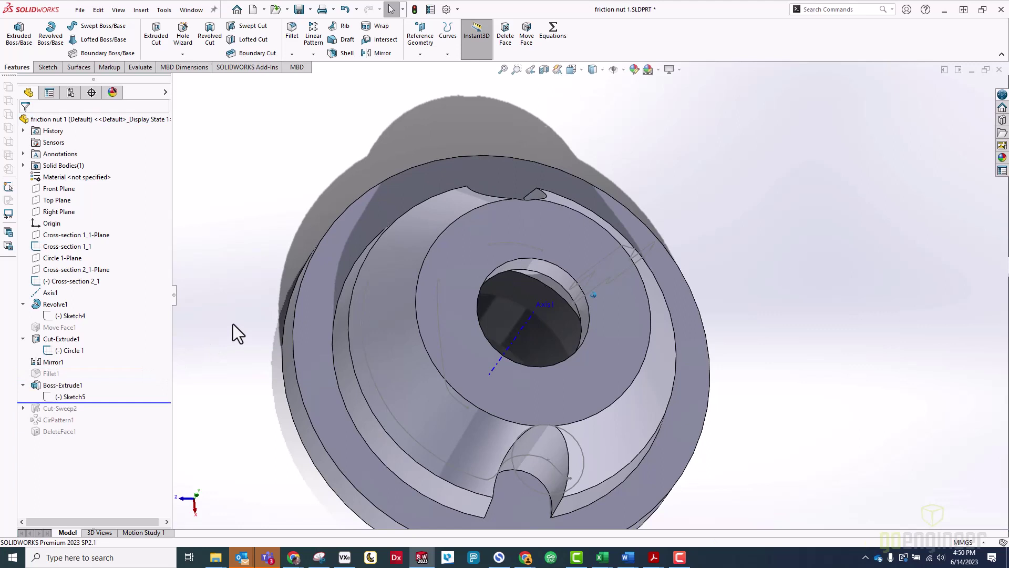
key("ctrl+8")
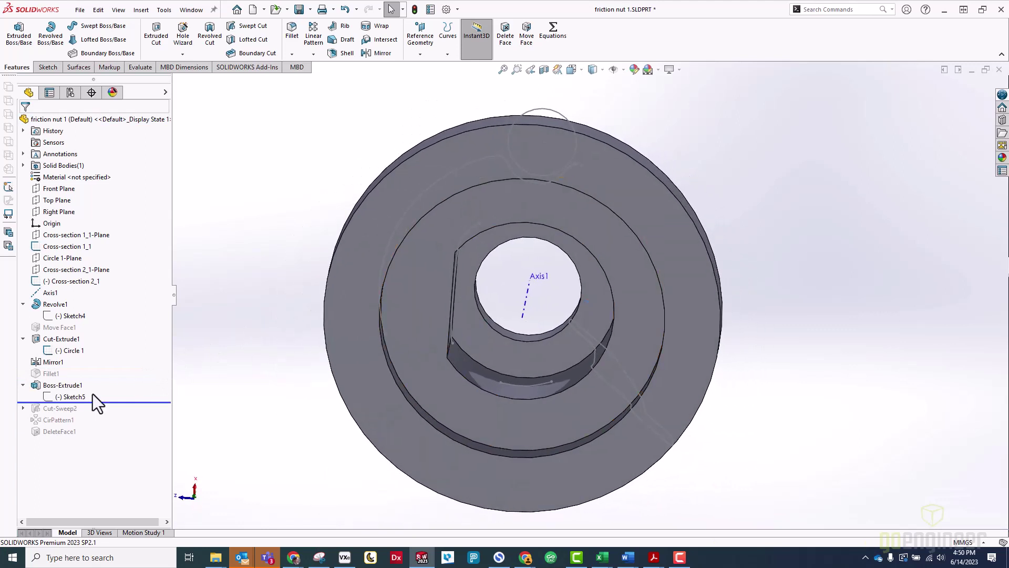
middle_click_drag(341, 295, 457, 306)
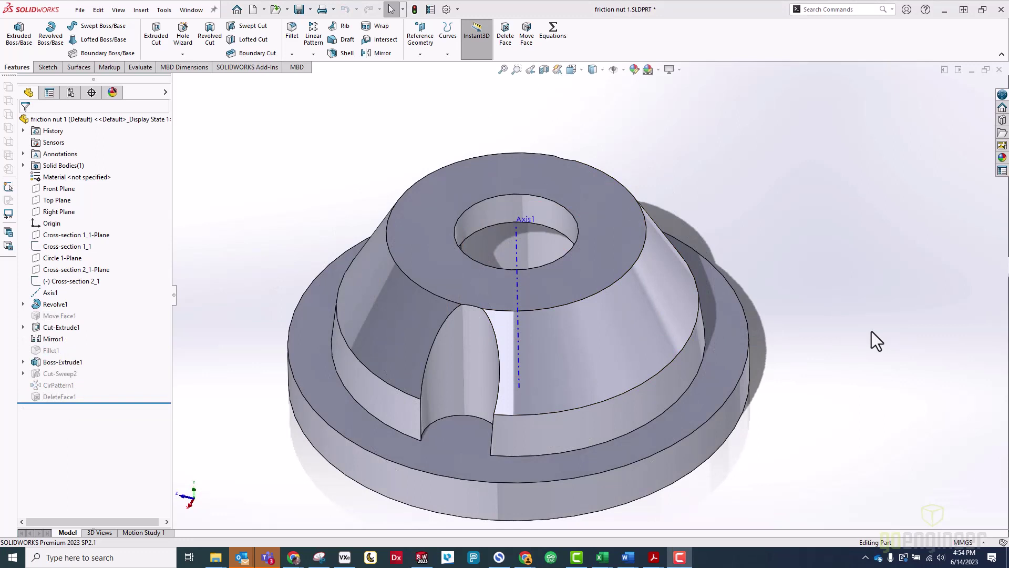
Step: Activate configuration v1 and inspect the Cut-Sweep2 teeth feature and its sketches
left_click(70, 93)
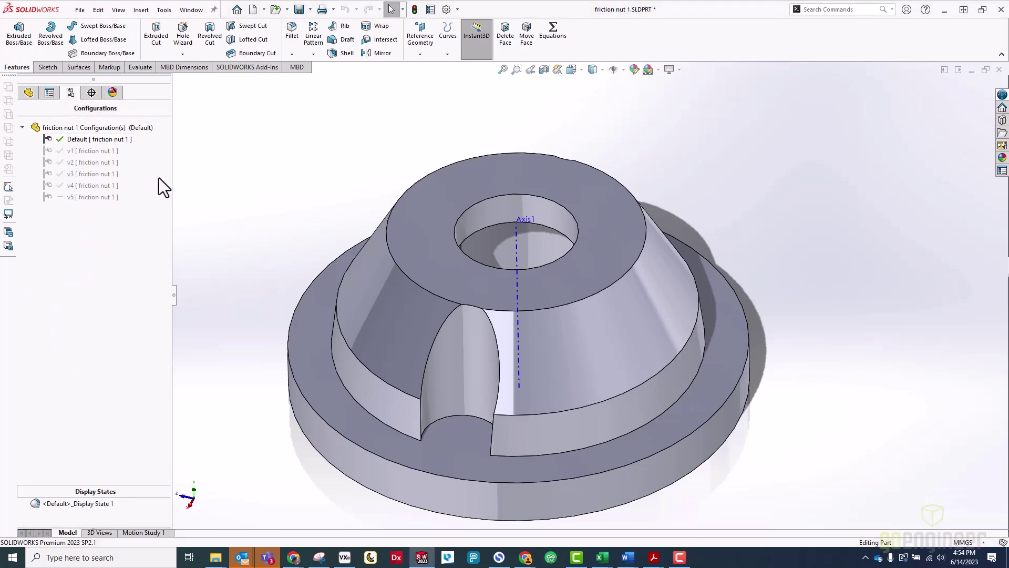
double_click(90, 151)
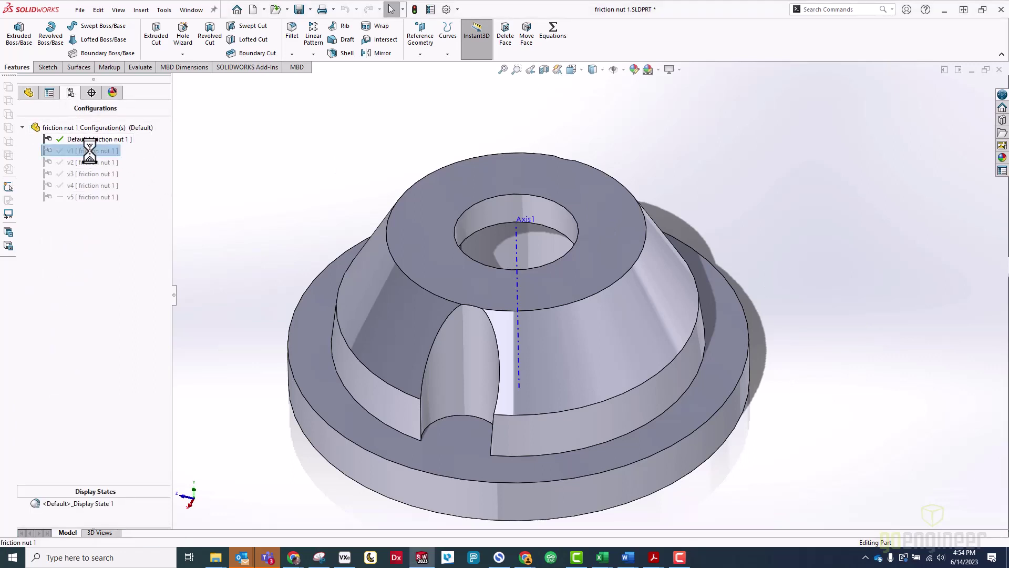
left_click(29, 93)
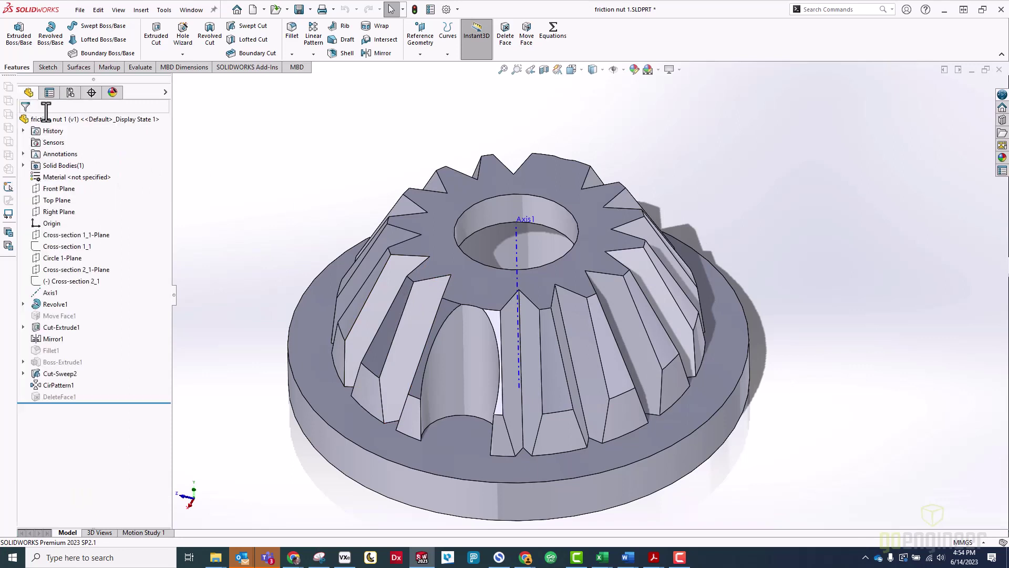
left_click(45, 376)
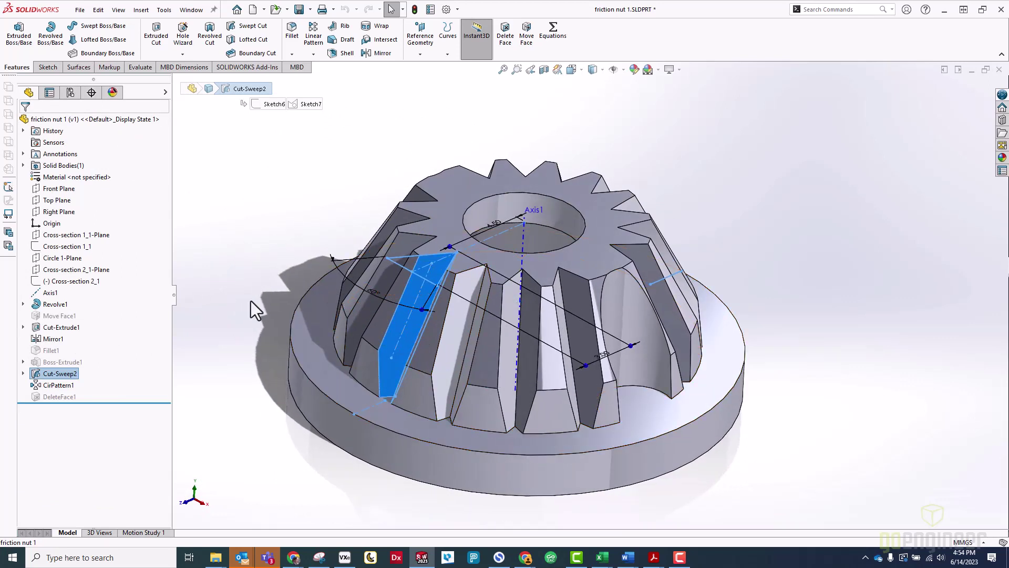
left_click(220, 295)
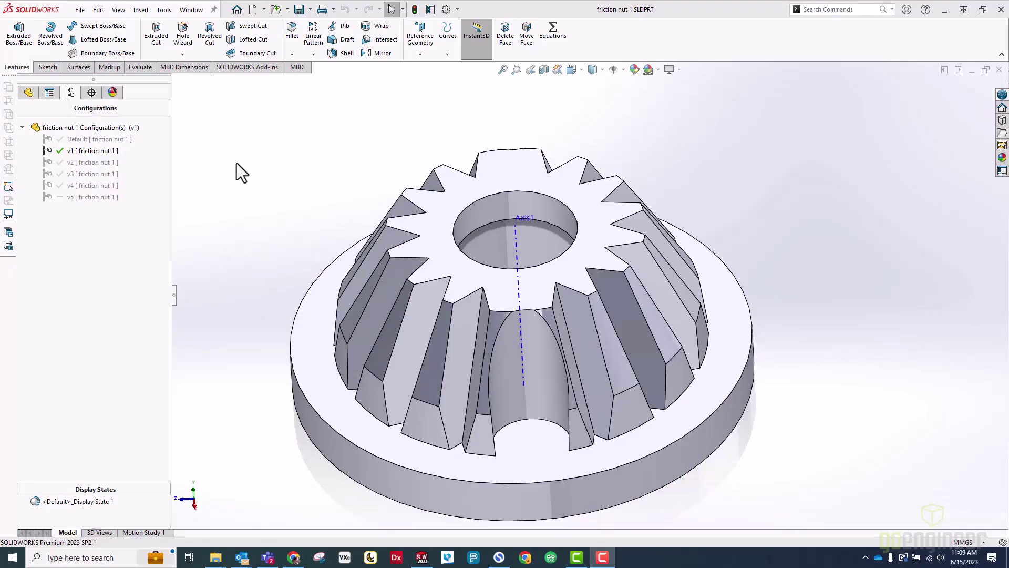
Step: Switch to configuration v2 and choose Edit Feature on Move Face1
double_click(97, 162)
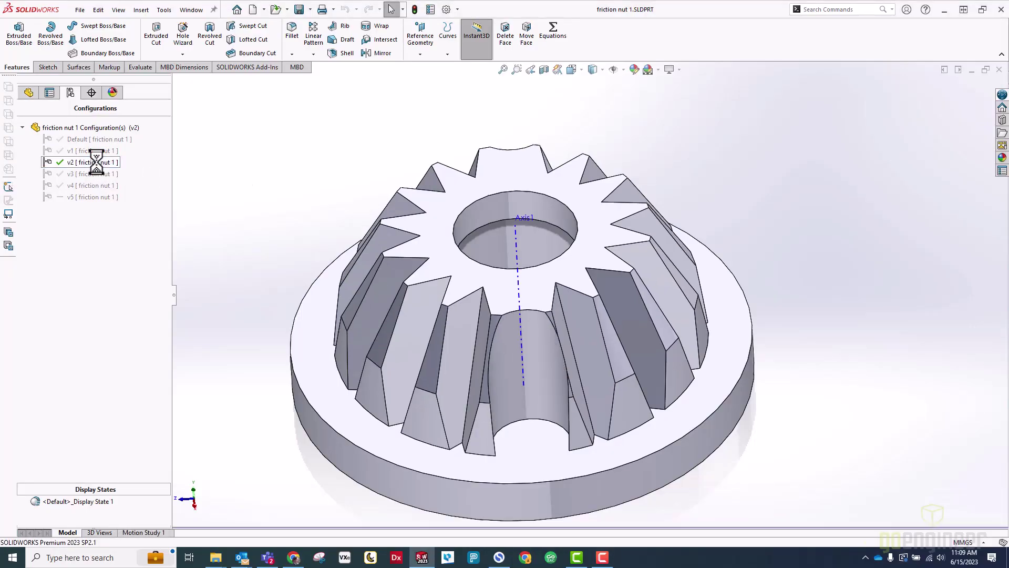
left_click(28, 93)
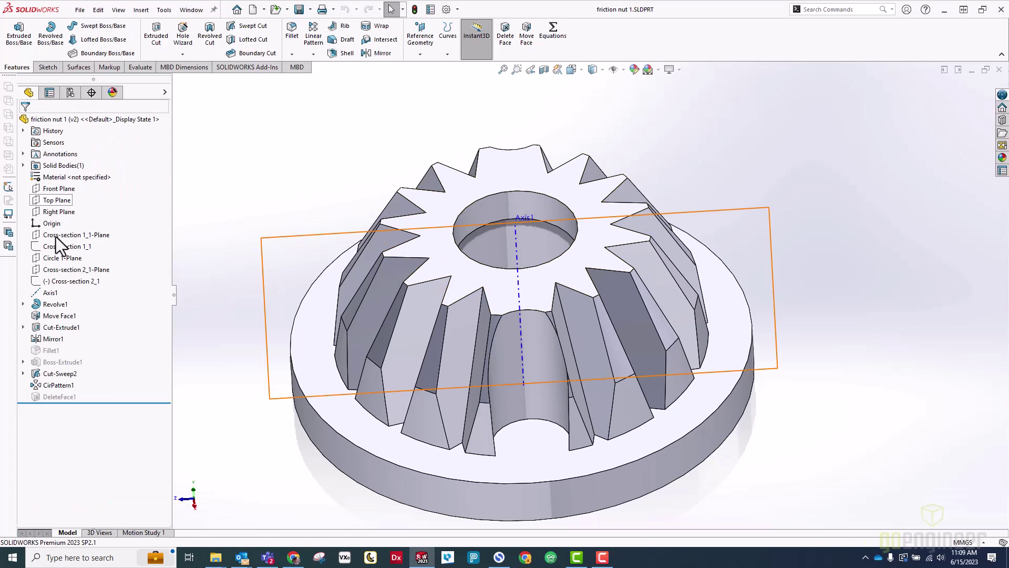
left_click(59, 316)
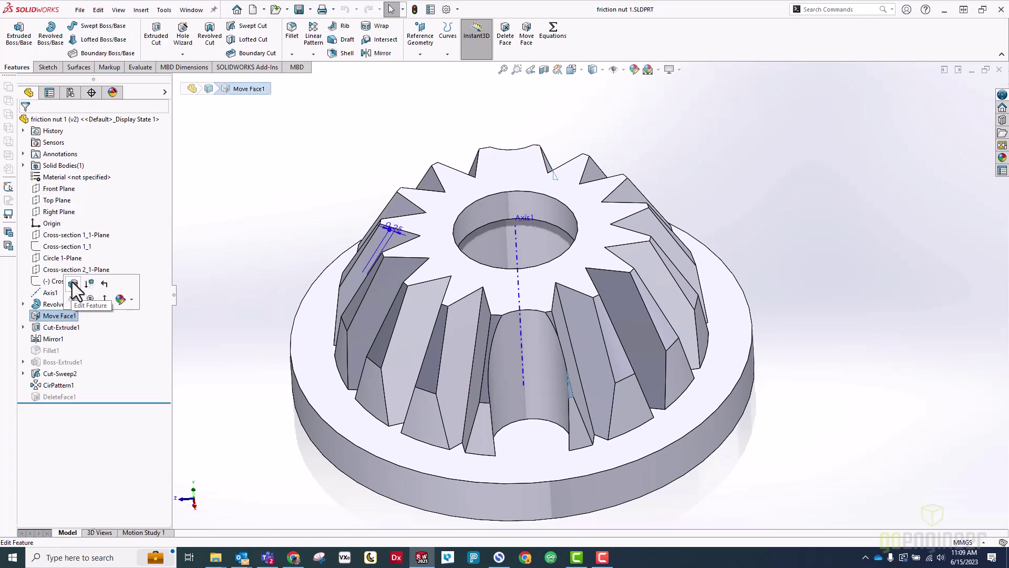
left_click(71, 292)
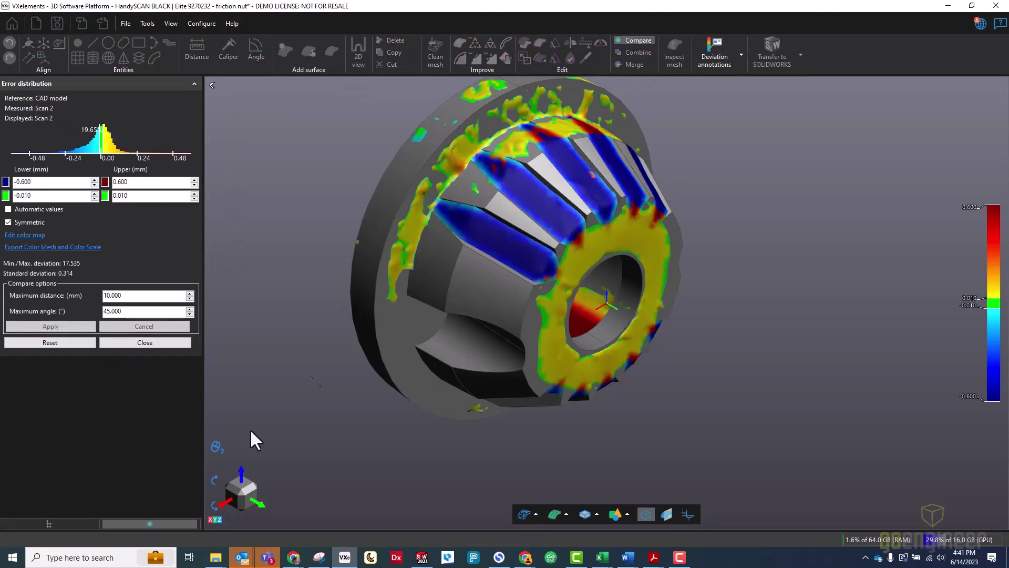
Step: Hide the CAD reference, show the error distribution, and orbit the deviation map to a side view
left_click(194, 189)
left_click(149, 521)
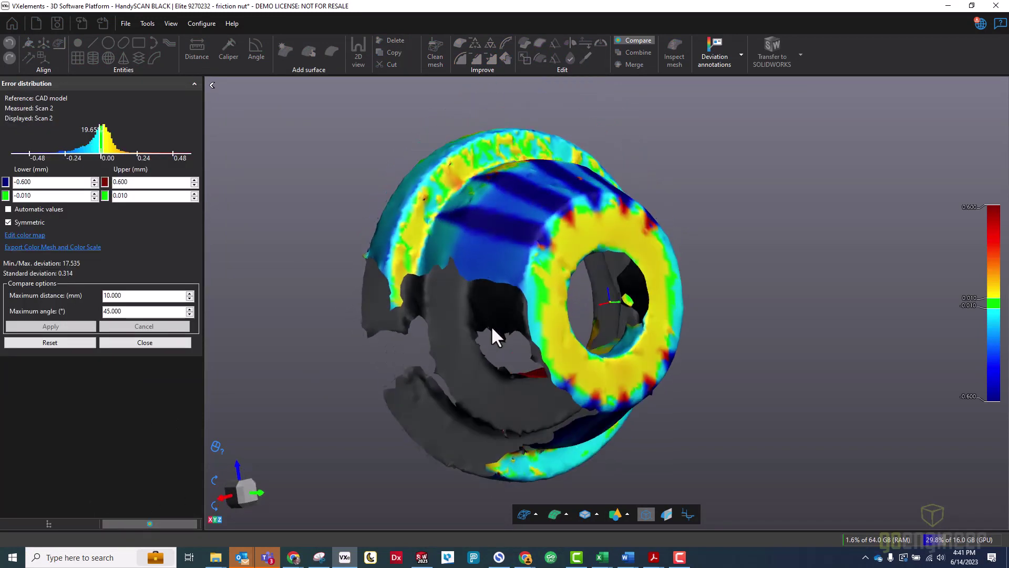
left_click_drag(491, 333, 651, 375)
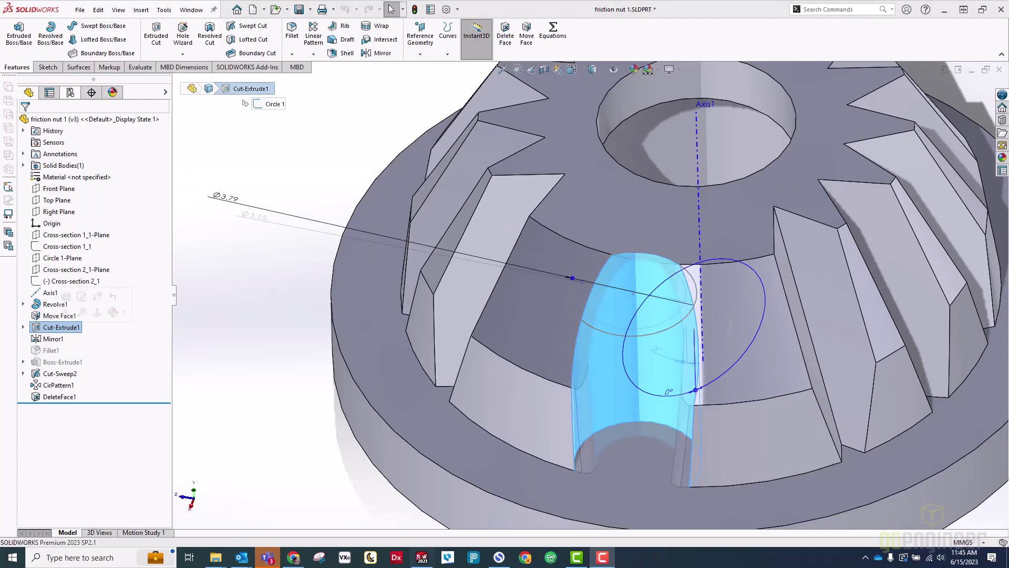
Step: Rebuild so Cut-Extrude1 uses the Ø3.15 circle with a 3° angle
left_click(61, 327)
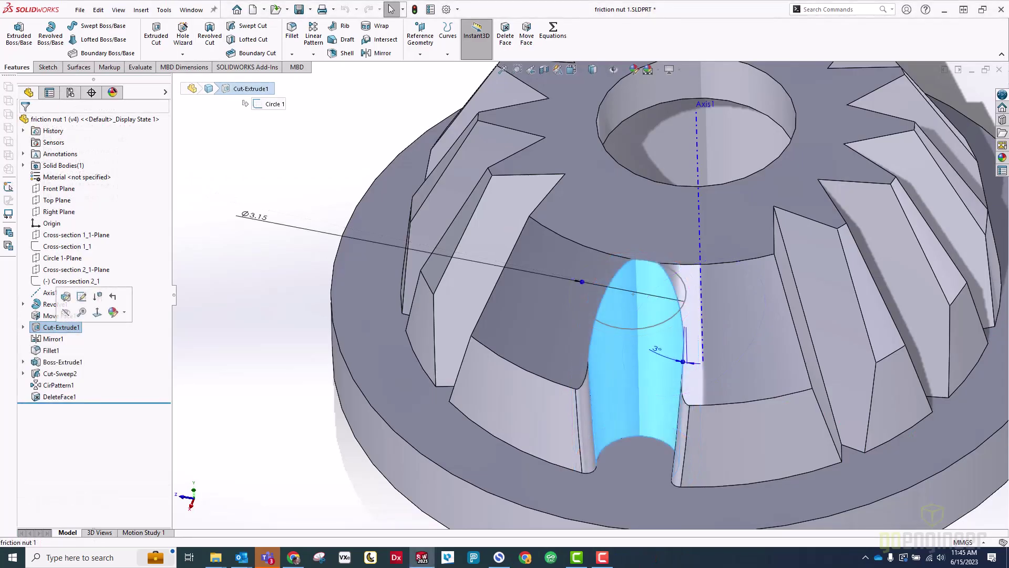